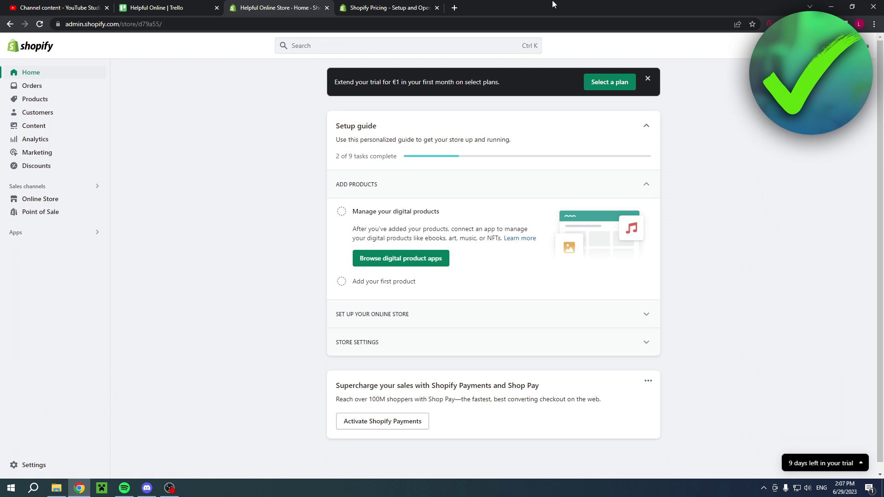
# On the Shopify pricing page, highlight the €1/month for 3 months headline and free trial line.
pyautogui.click(405, 6)
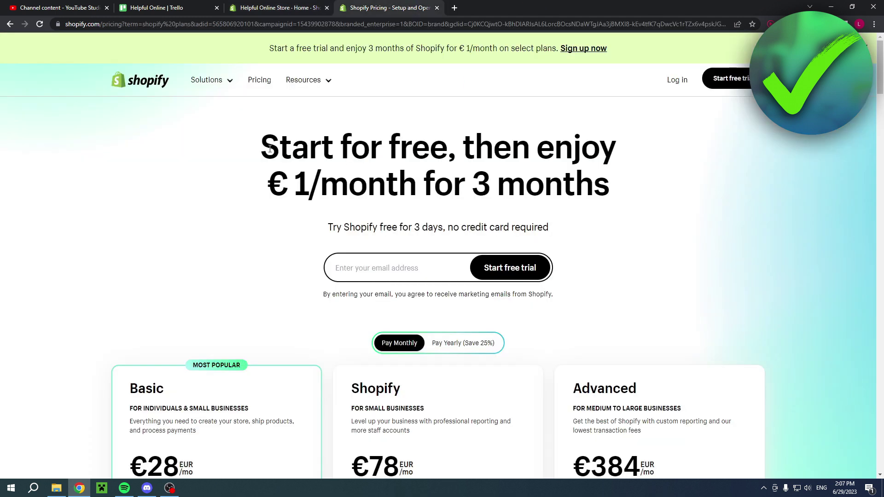
pyautogui.moveTo(261, 140); pyautogui.dragTo(424, 145)
pyautogui.moveTo(483, 148); pyautogui.dragTo(609, 149)
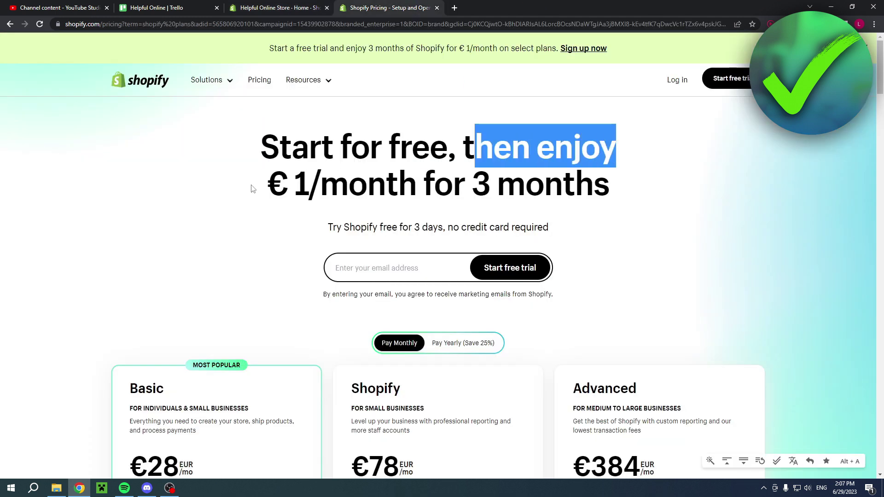
pyautogui.moveTo(252, 189); pyautogui.dragTo(622, 185)
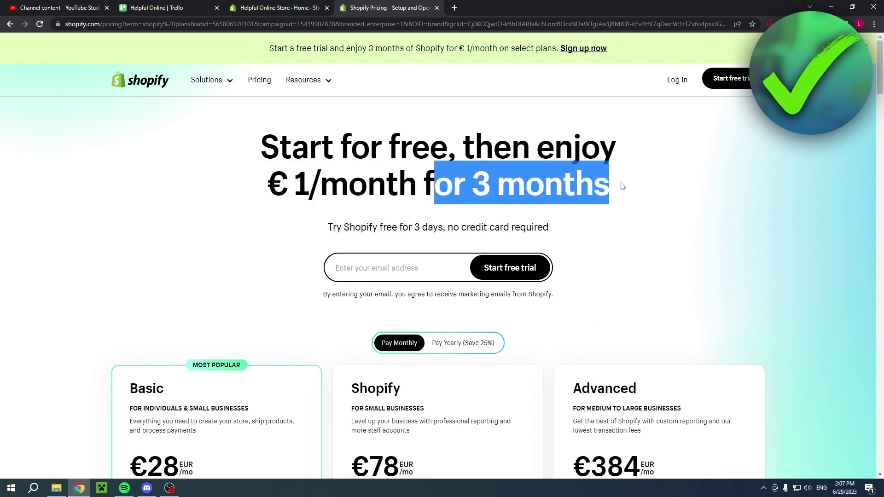
pyautogui.moveTo(334, 227); pyautogui.dragTo(445, 226)
pyautogui.click(599, 216)
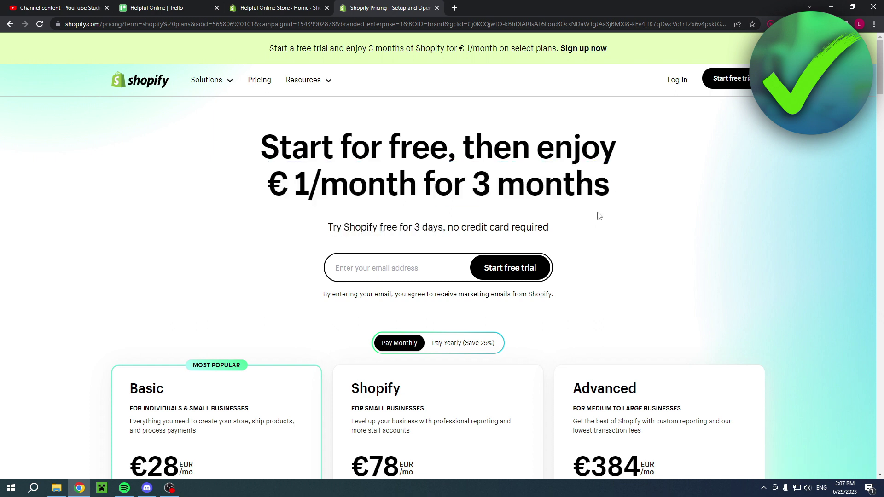
pyautogui.moveTo(417, 183)
pyautogui.mouseDown()
pyautogui.moveTo(252, 179)
pyautogui.moveTo(420, 185)
pyautogui.mouseUp()
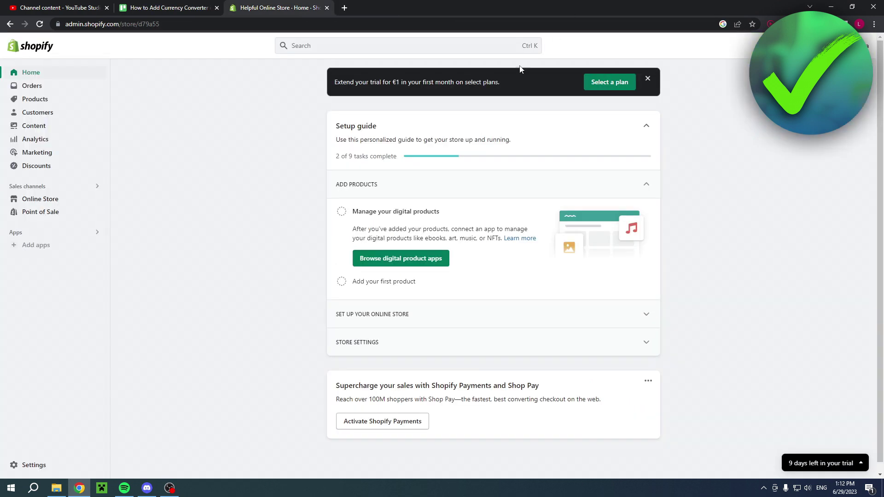
# Open the Shopify App Store from Add apps and search for 'currency converter'.
pyautogui.click(45, 250)
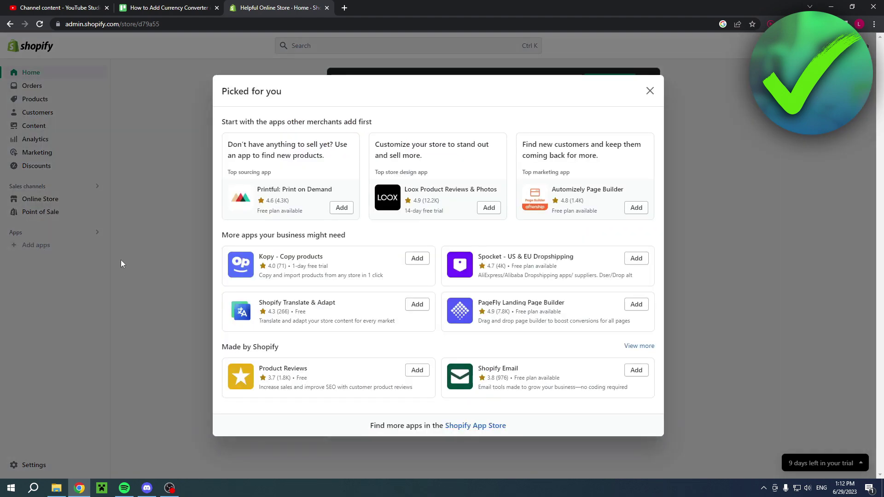
pyautogui.click(468, 424)
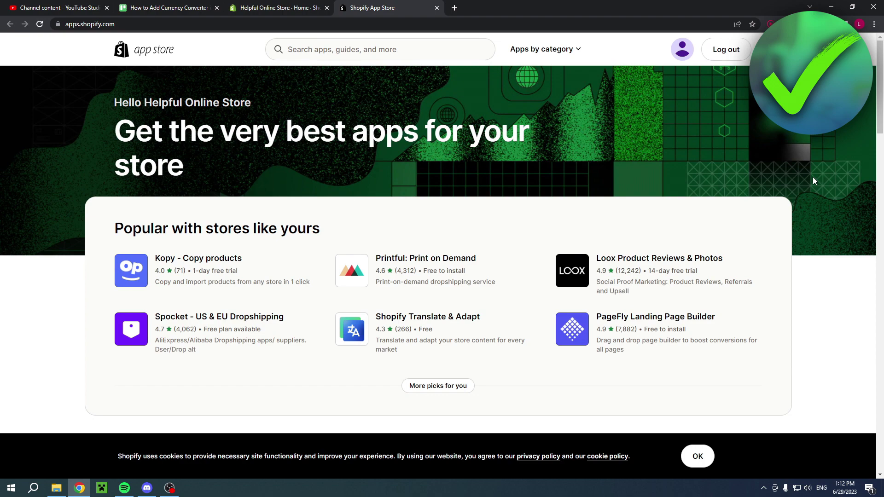
pyautogui.click(329, 45)
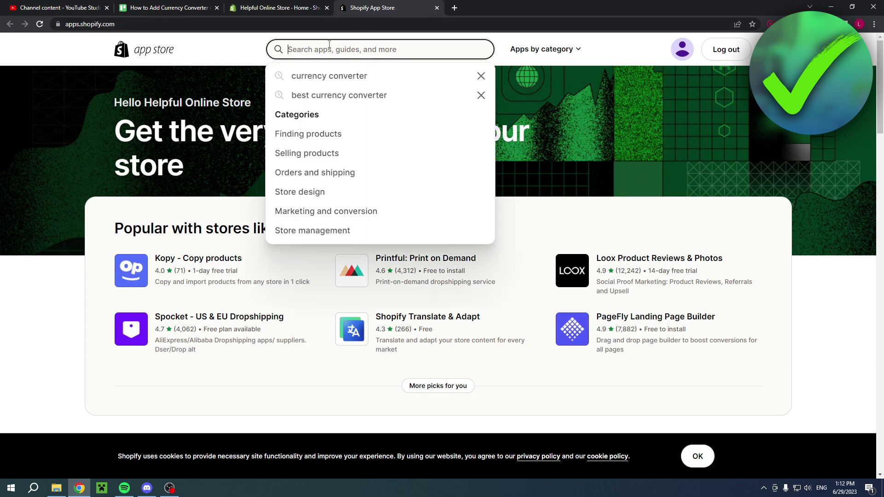
pyautogui.click(332, 88)
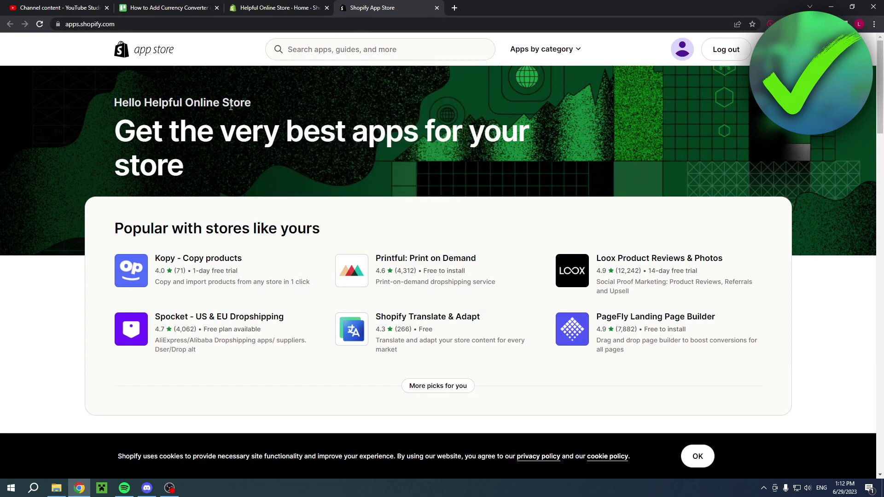
pyautogui.click(371, 57)
pyautogui.click(350, 78)
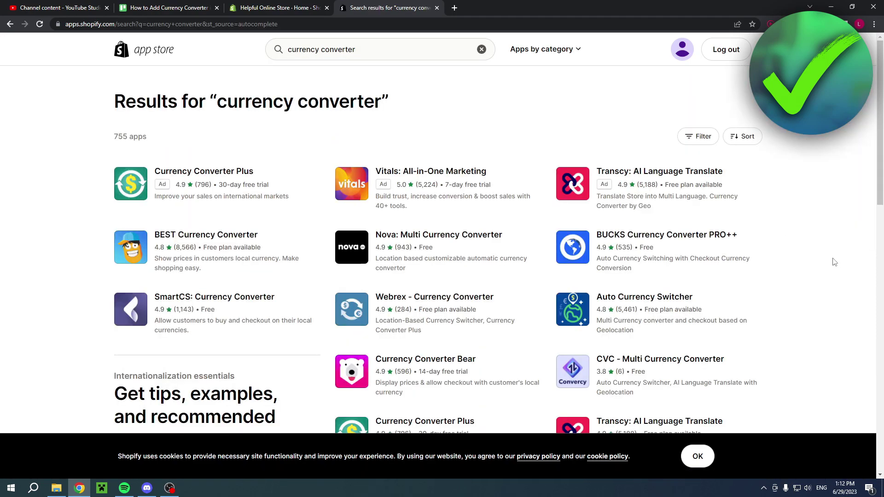
# Browse the currency converter results and open BEST Currency Converter.
pyautogui.scroll(-3, 816, 261)
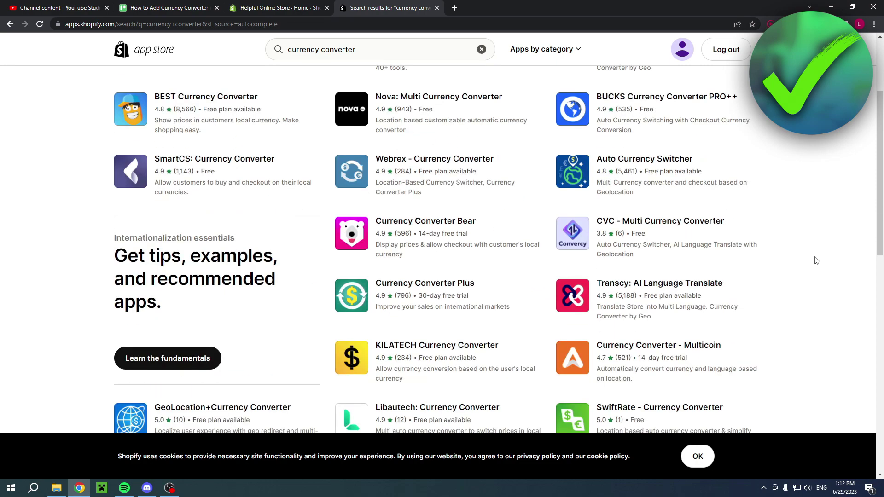
pyautogui.scroll(-2, 814, 260)
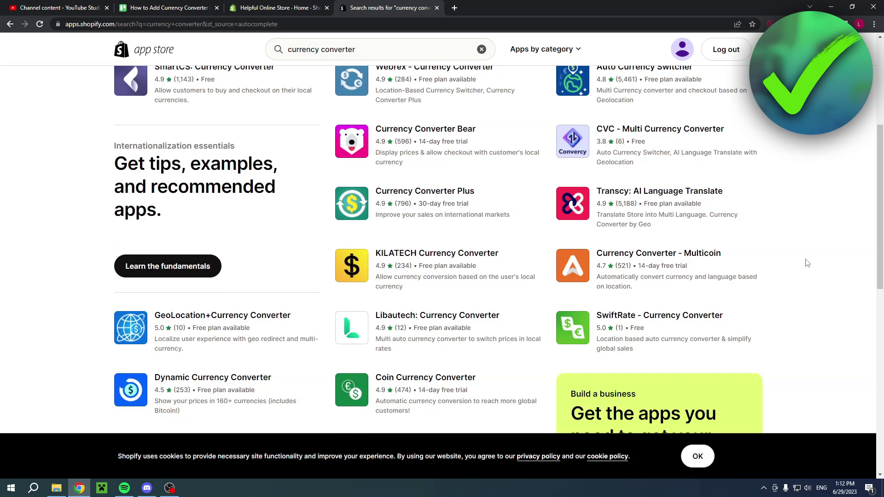
pyautogui.scroll(4, 805, 261)
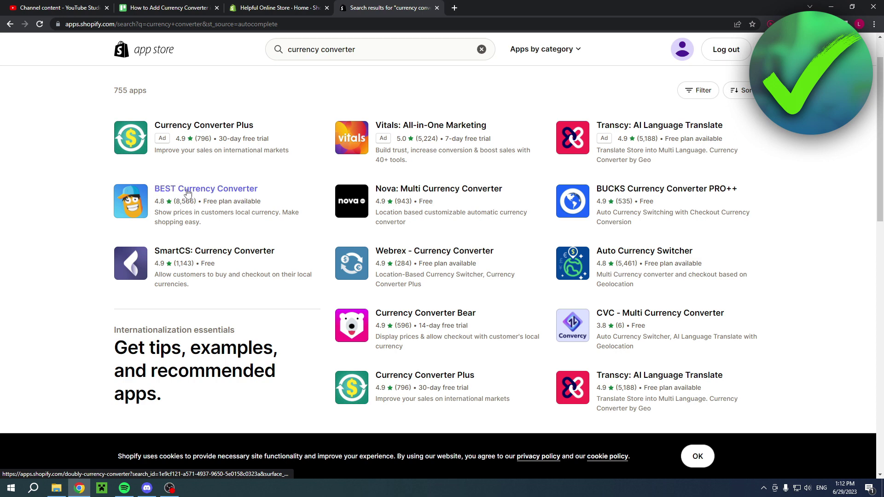
pyautogui.click(187, 193)
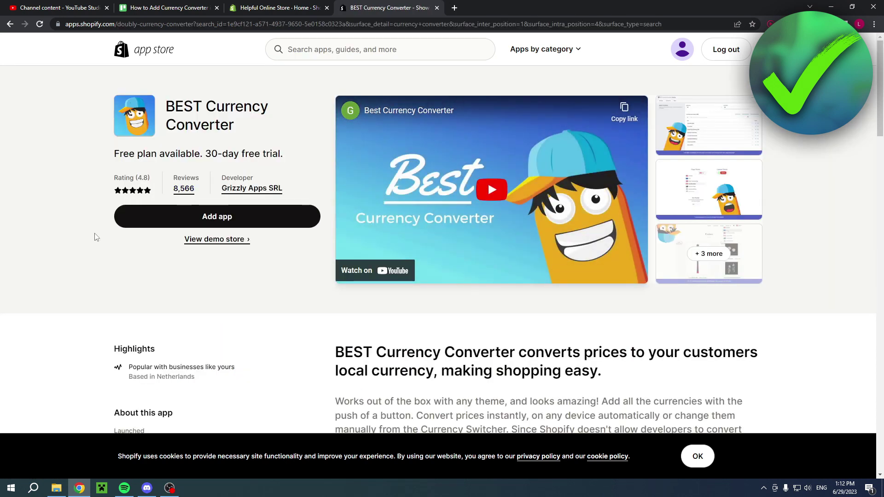
# Compare the Free plan (free for life, 5 currencies, 3 designs) with Elite's 160+ currencies.
pyautogui.scroll(-10, 98, 236)
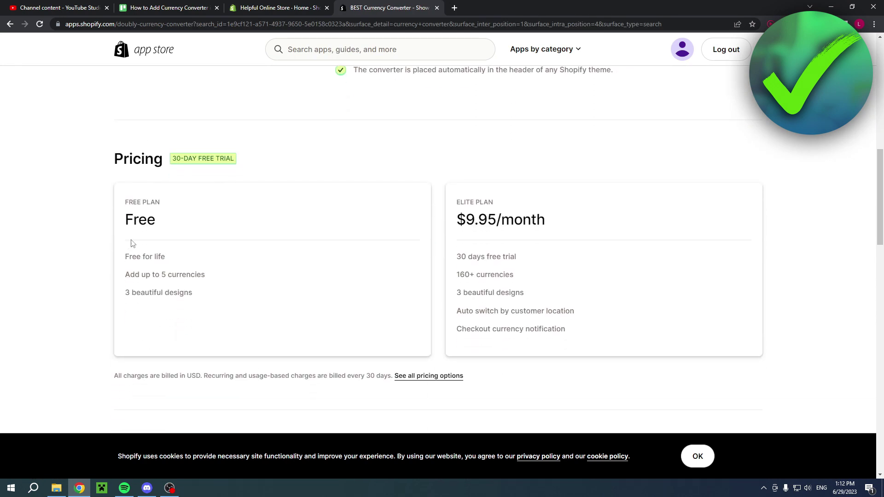
pyautogui.moveTo(125, 257); pyautogui.dragTo(206, 260)
pyautogui.moveTo(127, 276); pyautogui.dragTo(213, 277)
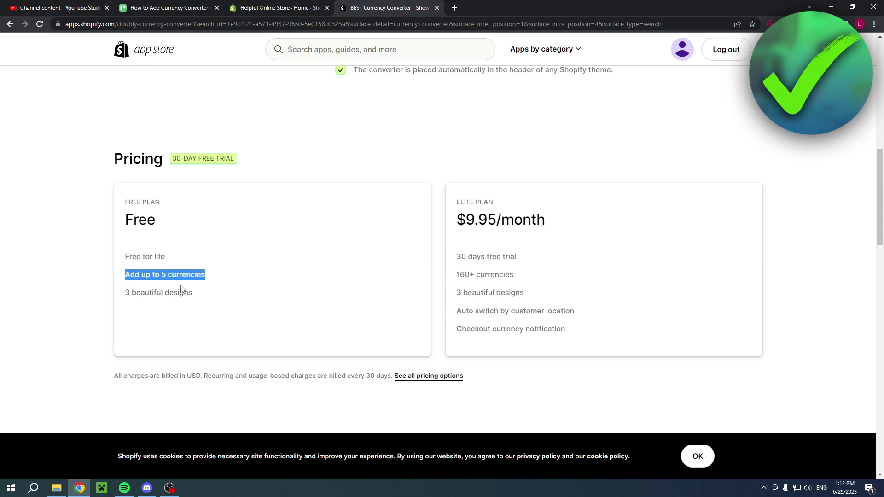
pyautogui.moveTo(118, 293); pyautogui.dragTo(234, 297)
pyautogui.click(234, 296)
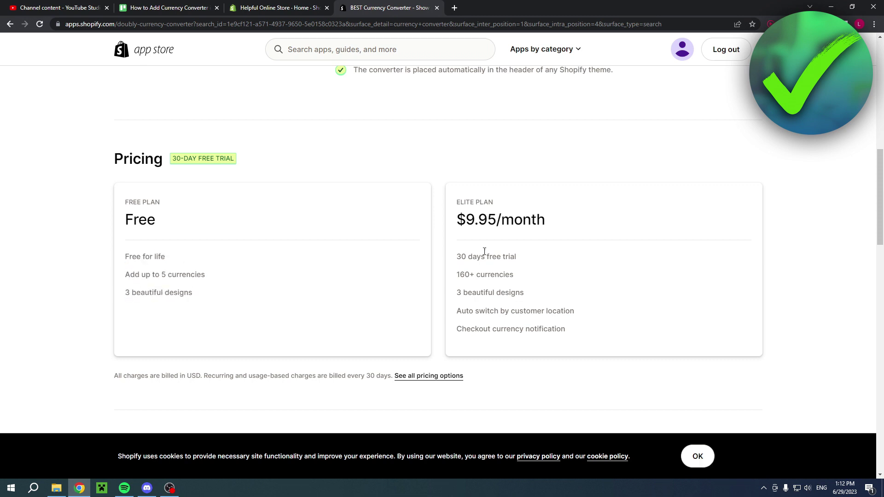
pyautogui.doubleClick(459, 275)
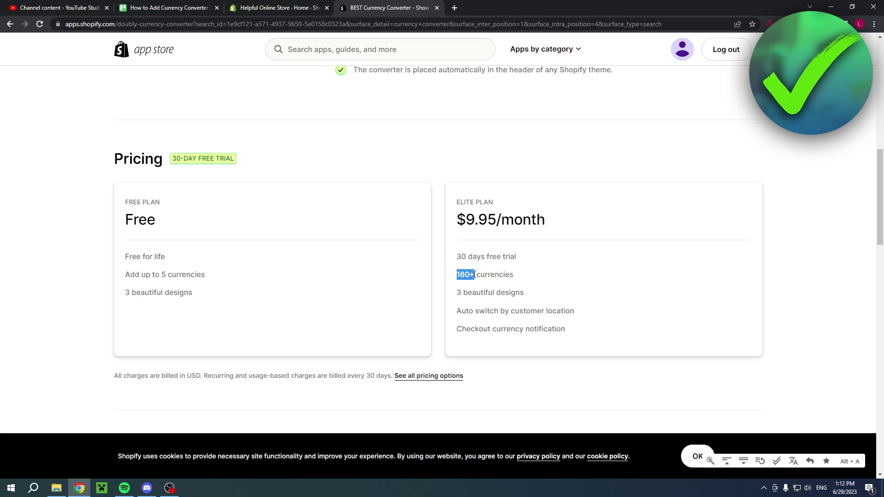
pyautogui.click(548, 275)
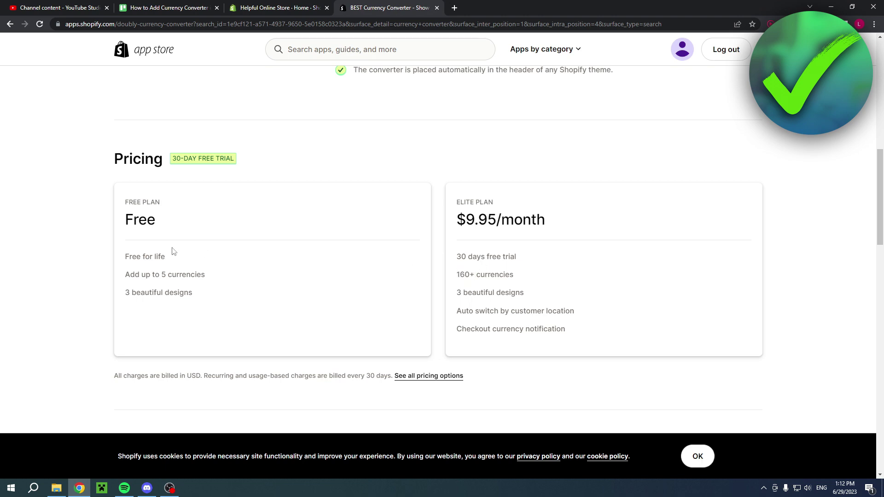
pyautogui.click(171, 274)
pyautogui.scroll(14, 217, 267)
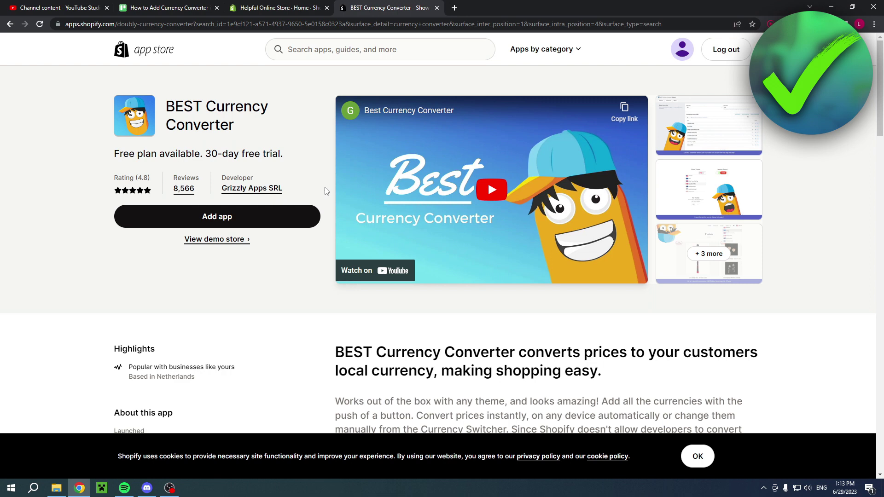
# Add BEST Currency Converter and approve its installation on the permissions page.
pyautogui.click(213, 220)
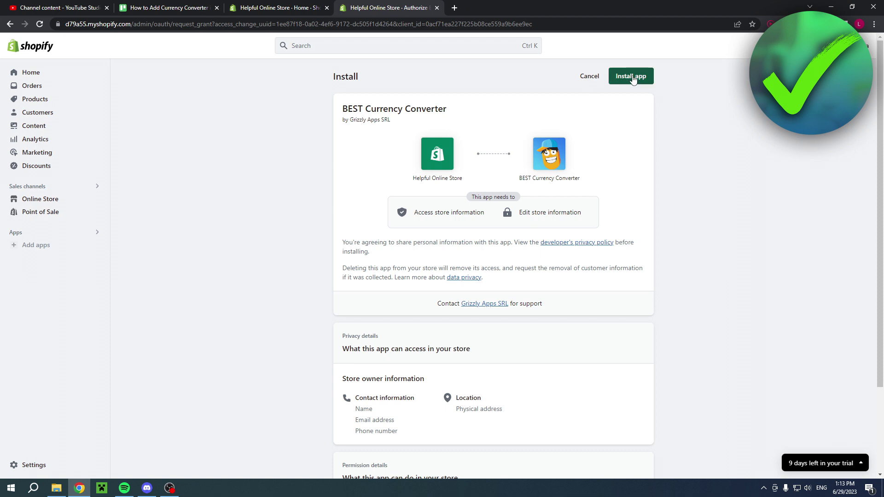
pyautogui.click(633, 77)
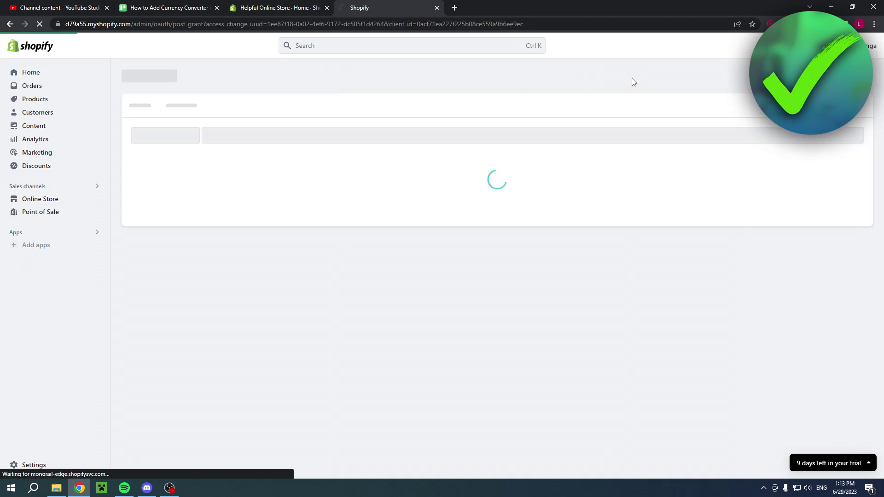
# Accept the terms, choose the Free plan, and open the money-formats editing guide.
pyautogui.scroll(-2, 680, 245)
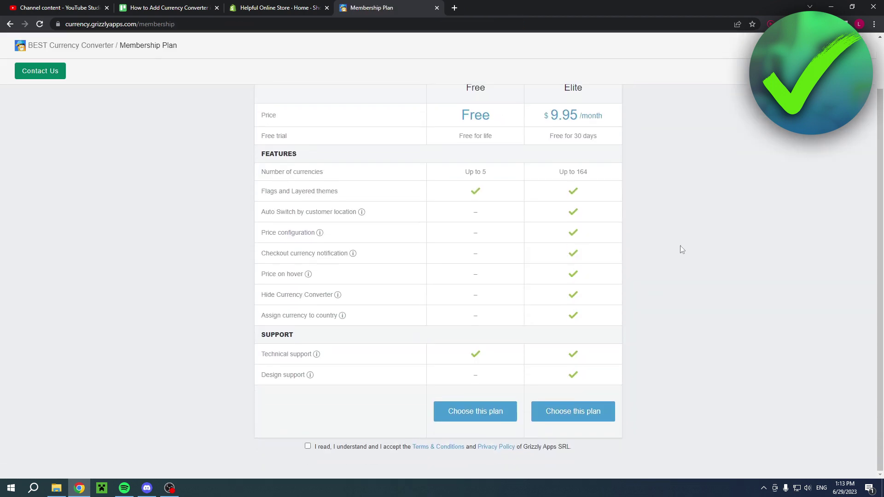
pyautogui.click(474, 418)
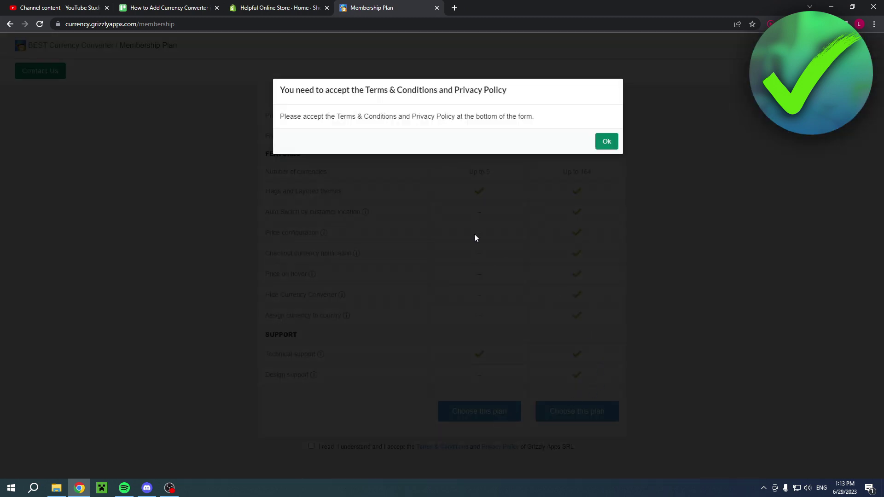
pyautogui.click(609, 142)
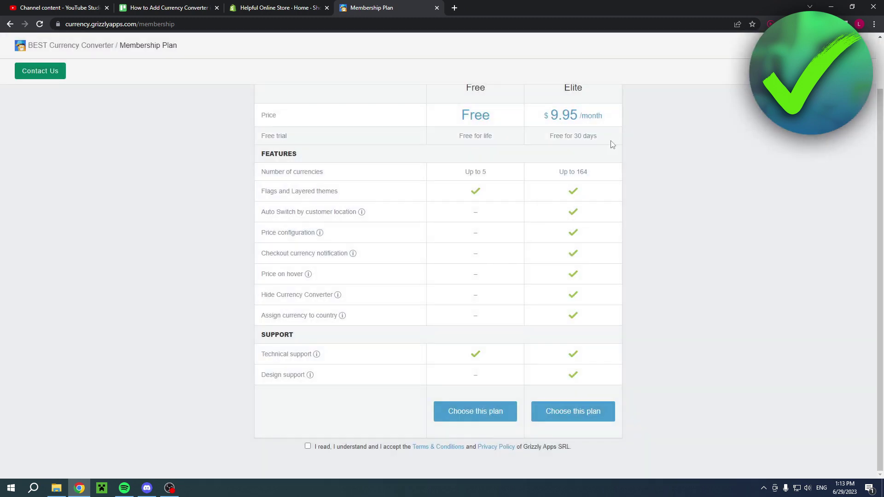
pyautogui.click(307, 446)
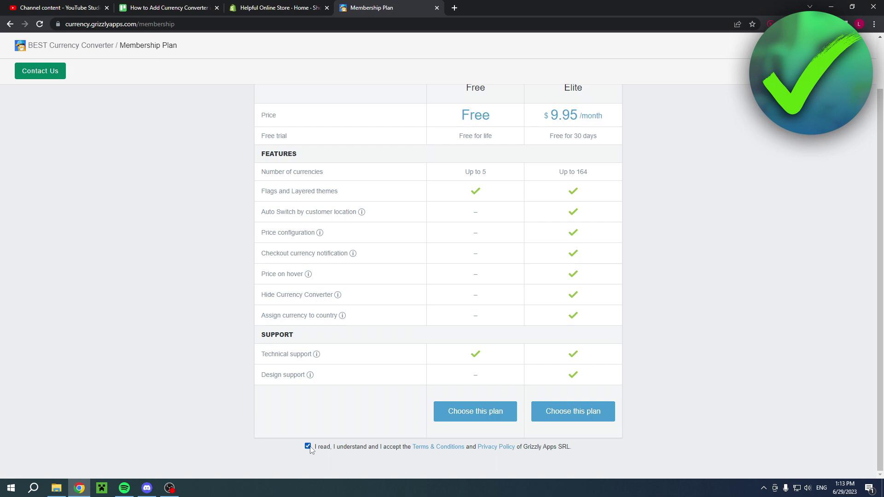
pyautogui.click(468, 415)
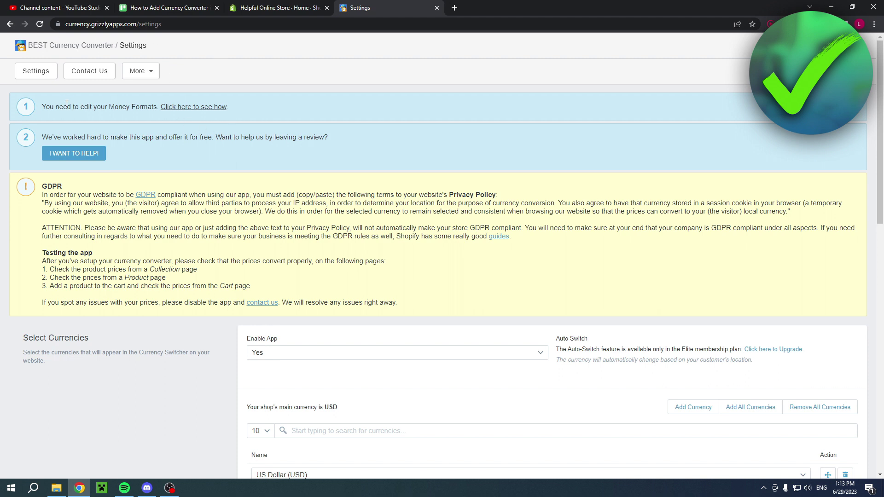
pyautogui.click(187, 112)
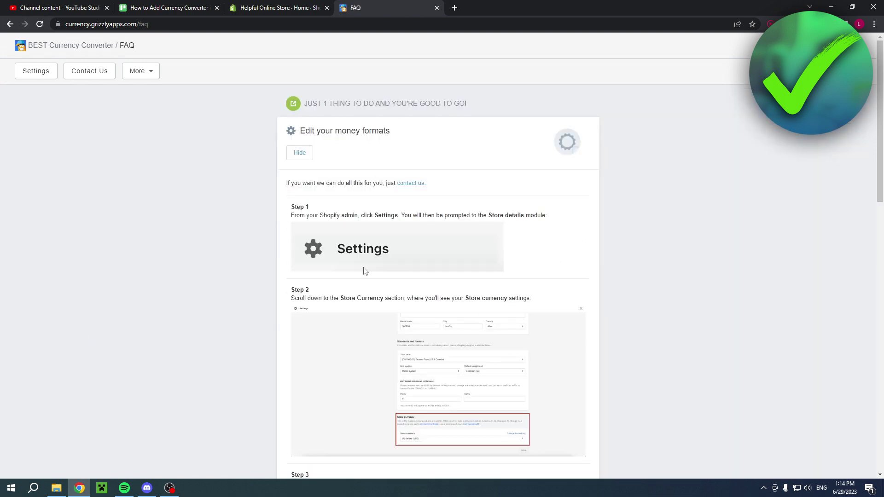
pyautogui.click(276, 8)
# Open Settings and reveal the store currency's HTML with and without currency format fields.
pyautogui.click(646, 90)
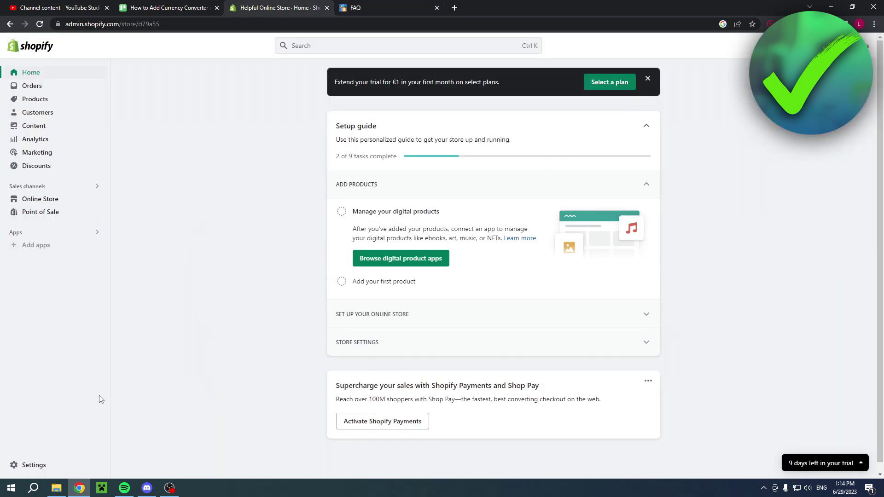
pyautogui.click(18, 466)
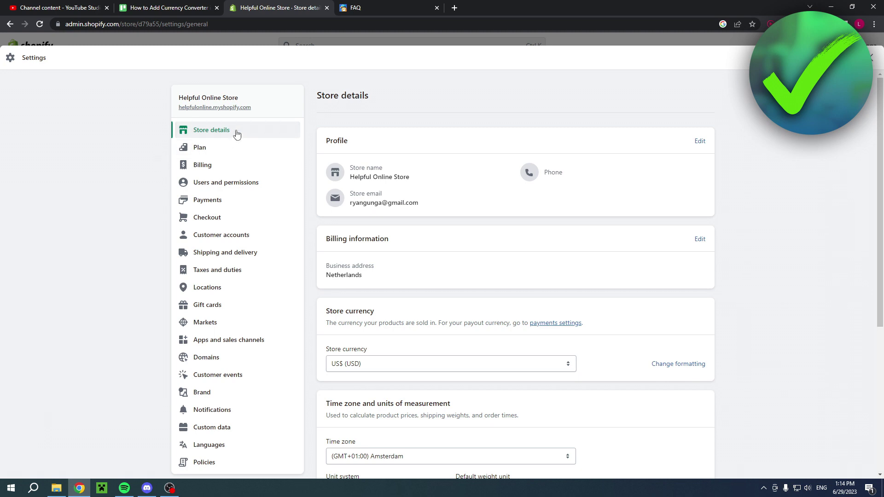
pyautogui.scroll(-4, 626, 191)
pyautogui.scroll(1, 529, 194)
pyautogui.moveTo(325, 174); pyautogui.dragTo(387, 177)
pyautogui.click(410, 202)
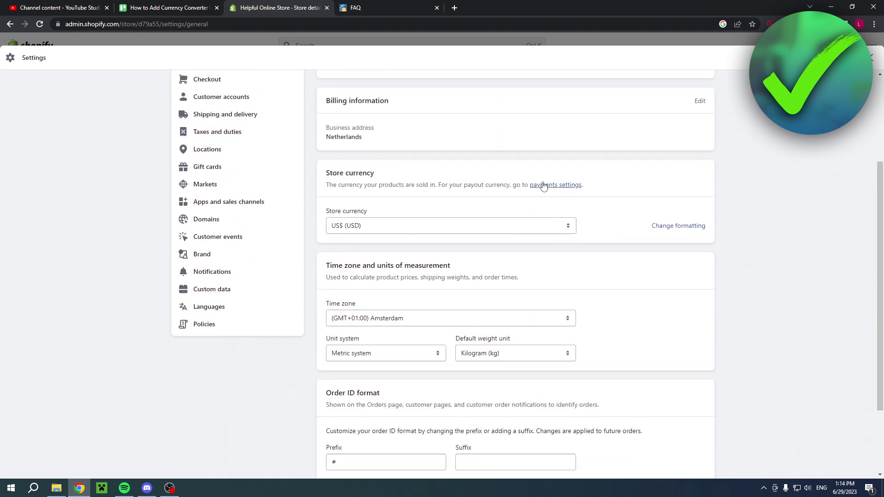
pyautogui.click(683, 231)
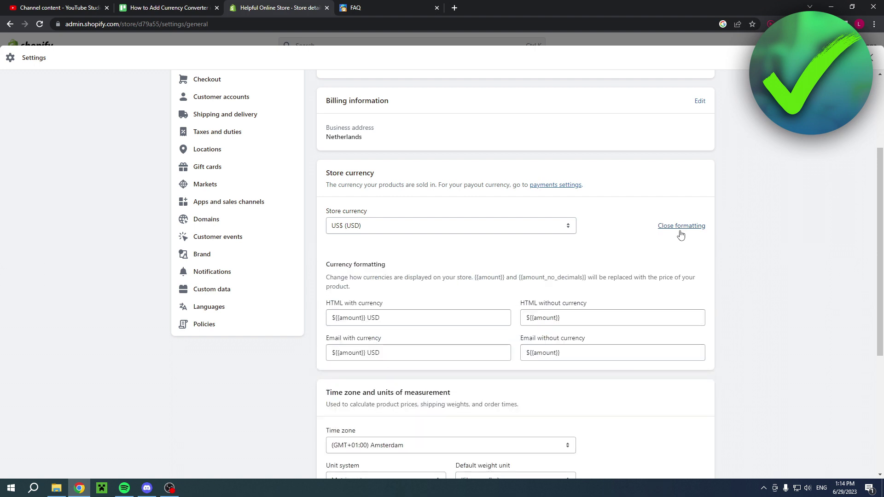
pyautogui.moveTo(330, 303); pyautogui.dragTo(385, 308)
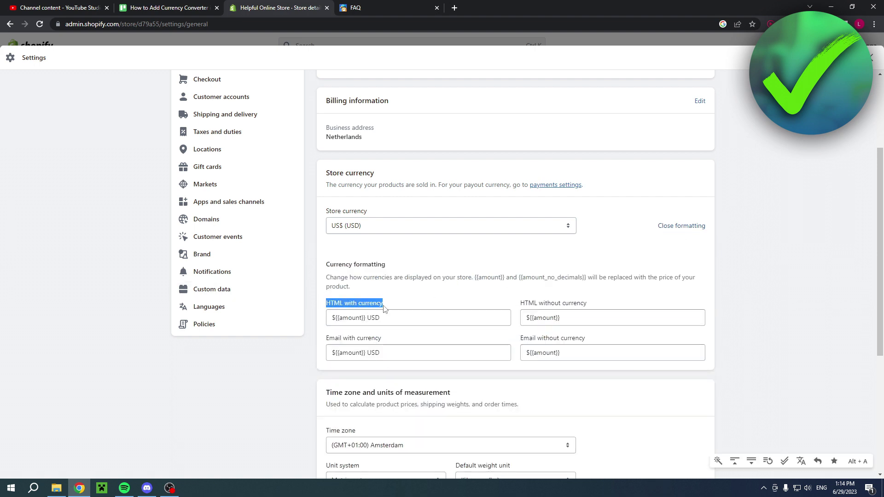
pyautogui.click(401, 307)
pyautogui.moveTo(520, 305); pyautogui.dragTo(603, 304)
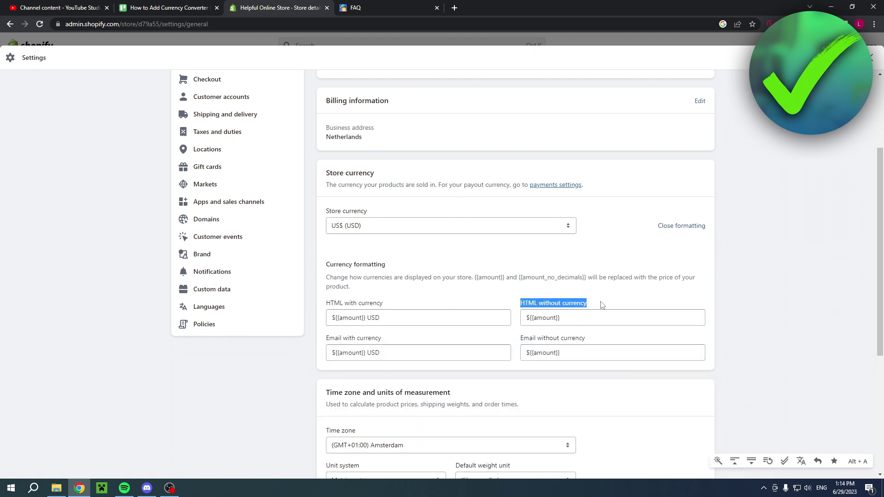
pyautogui.click(340, 317)
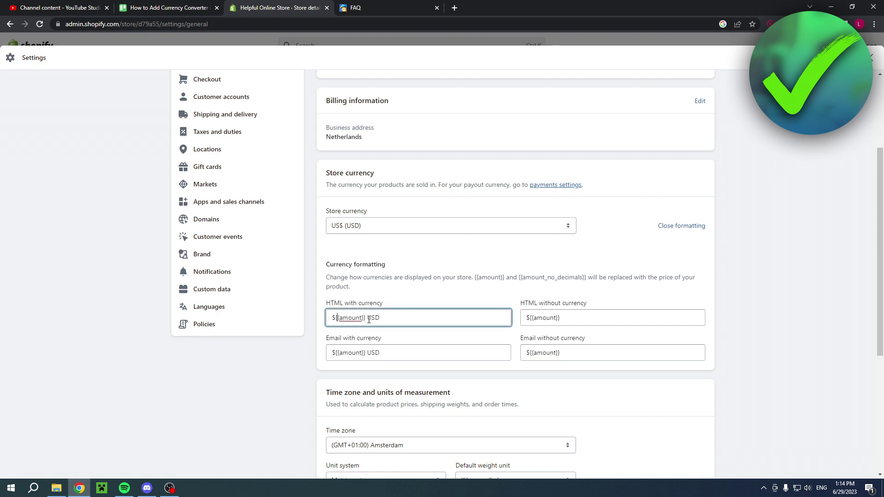
# Insert the guide's opening <span class=money> tag before the HTML with currency format.
pyautogui.click(373, 8)
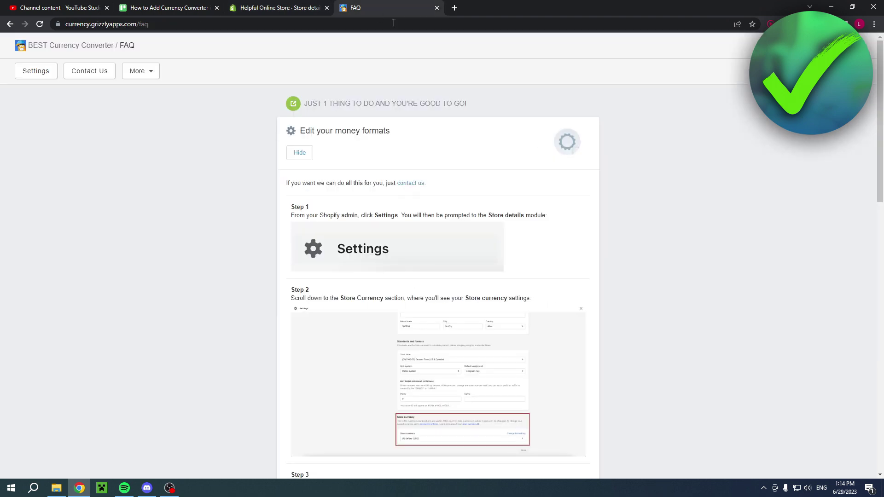
pyautogui.scroll(-10, 590, 258)
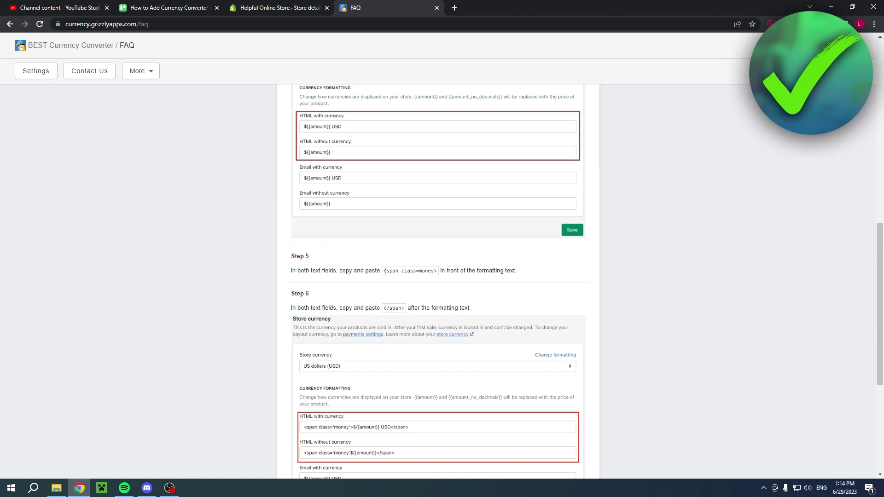
pyautogui.moveTo(384, 272); pyautogui.dragTo(436, 274)
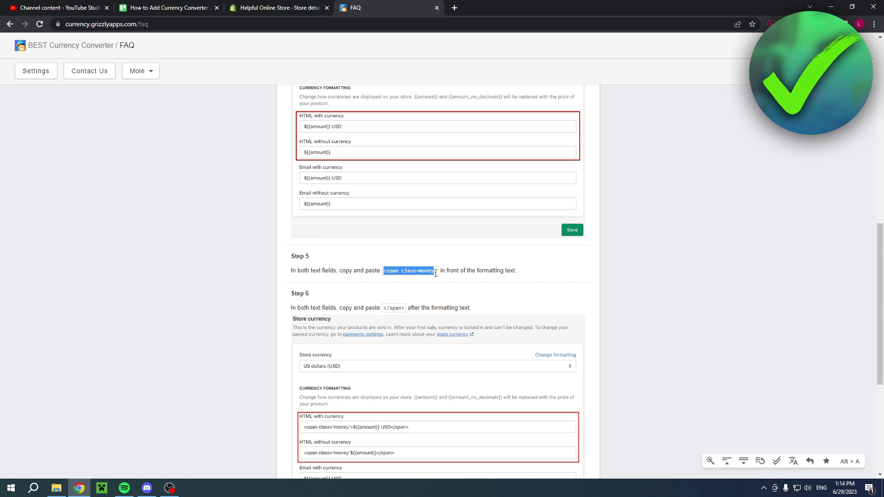
pyautogui.rightClick(437, 273)
pyautogui.click(450, 278)
pyautogui.click(280, 6)
pyautogui.click(333, 315)
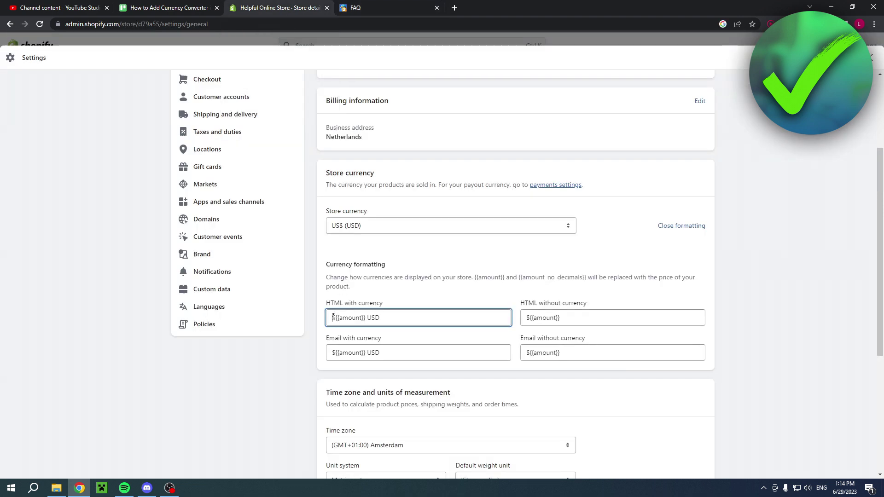
pyautogui.rightClick(333, 317)
pyautogui.click(376, 389)
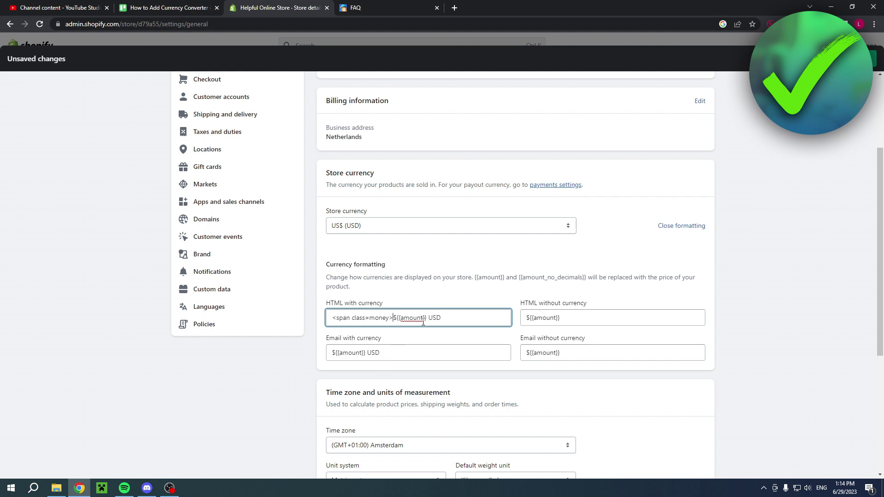
# Add the closing </span> tag after USD in the HTML with currency format.
pyautogui.click(359, 7)
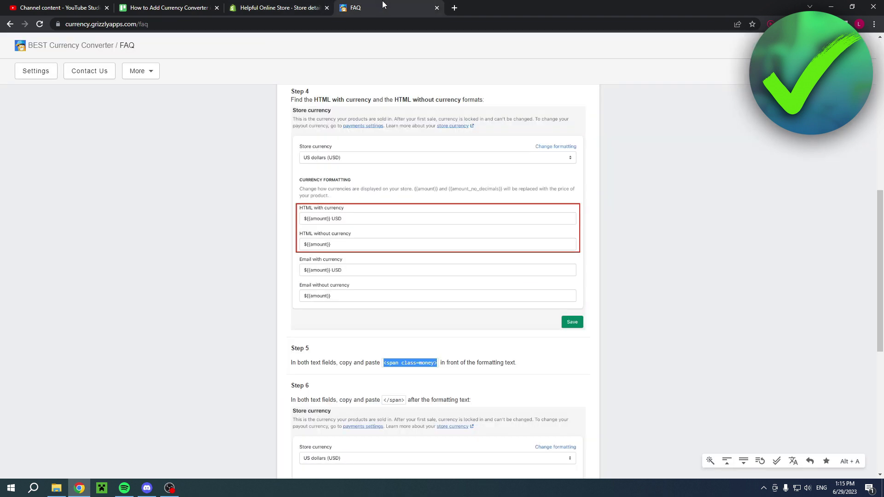
pyautogui.moveTo(384, 400)
pyautogui.mouseDown()
pyautogui.moveTo(404, 400)
pyautogui.moveTo(384, 400)
pyautogui.mouseUp()
pyautogui.rightClick(390, 402)
pyautogui.click(408, 409)
pyautogui.click(313, 8)
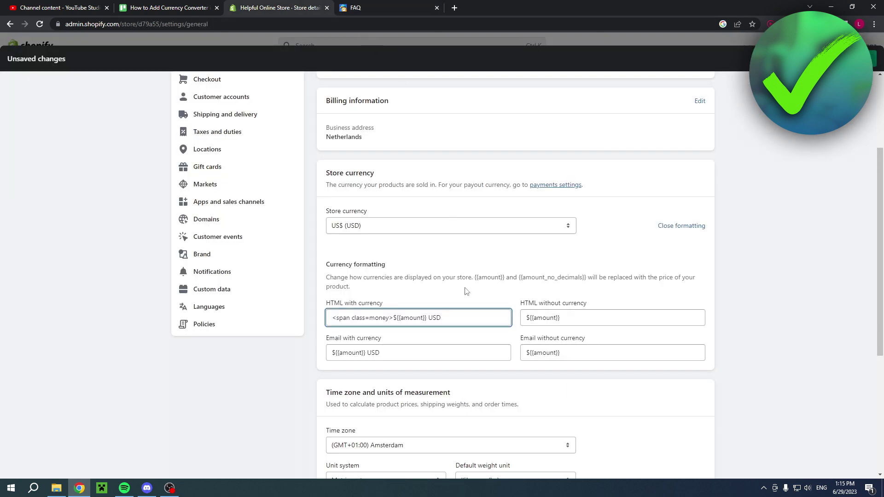
pyautogui.hotkey('ctrl', 'v')
# Wrap the HTML without currency format in <span class=money>…</span> and save.
pyautogui.moveTo(392, 318); pyautogui.dragTo(330, 322)
pyautogui.click(527, 321)
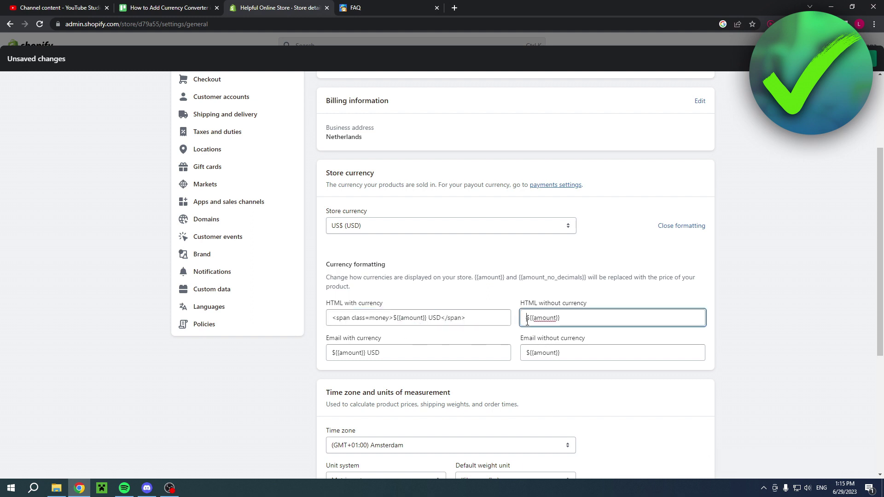
pyautogui.hotkey('ctrl', 'v')
pyautogui.moveTo(466, 318); pyautogui.dragTo(441, 318)
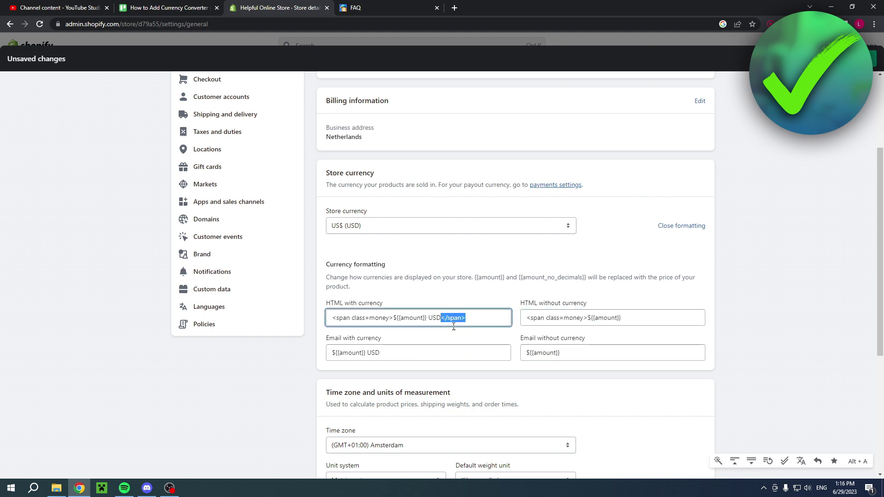
pyautogui.hotkey('ctrl', 'c')
pyautogui.click(634, 316)
pyautogui.hotkey('ctrl', 'v')
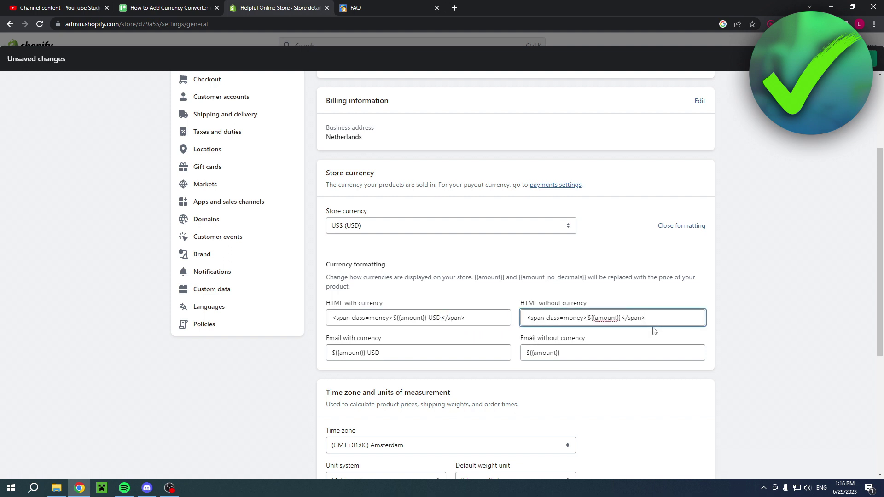
pyautogui.click(658, 255)
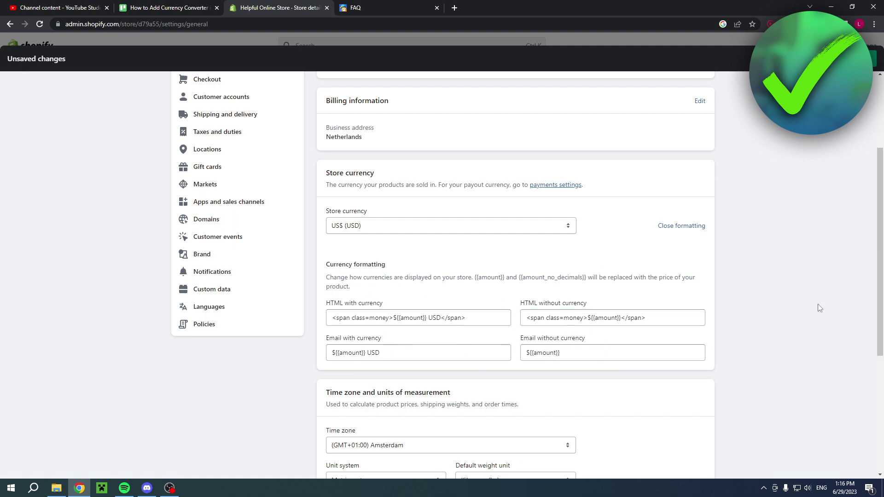
pyautogui.click(872, 58)
# Close the store settings and return from the FAQ to BEST Currency Converter's settings.
pyautogui.click(870, 57)
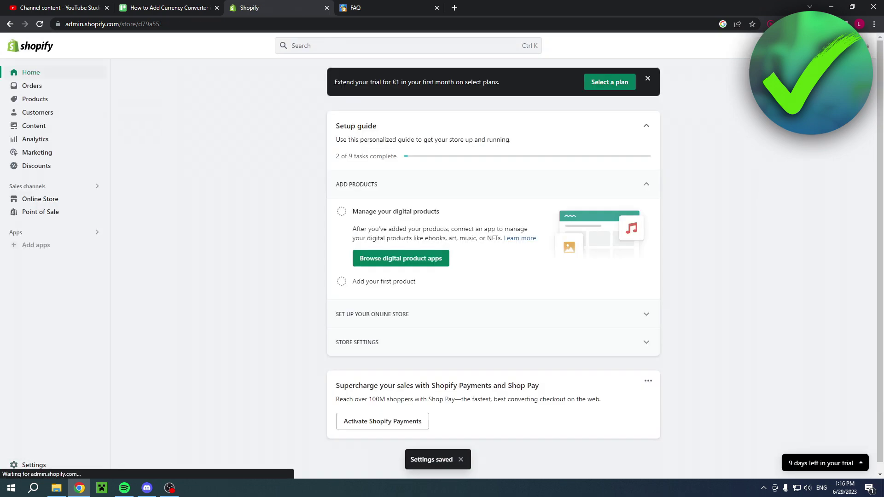
pyautogui.click(396, 6)
pyautogui.scroll(10, 474, 277)
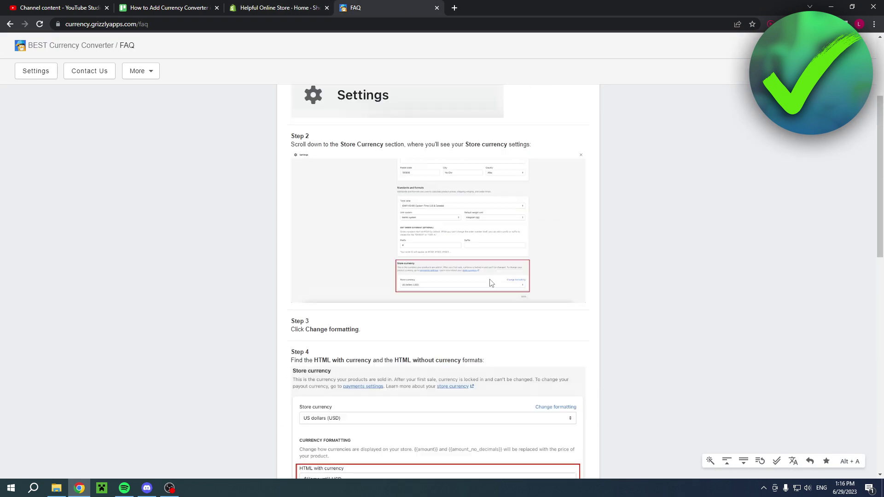
pyautogui.hotkey('alt', 'Left')
pyautogui.scroll(-5, 450, 178)
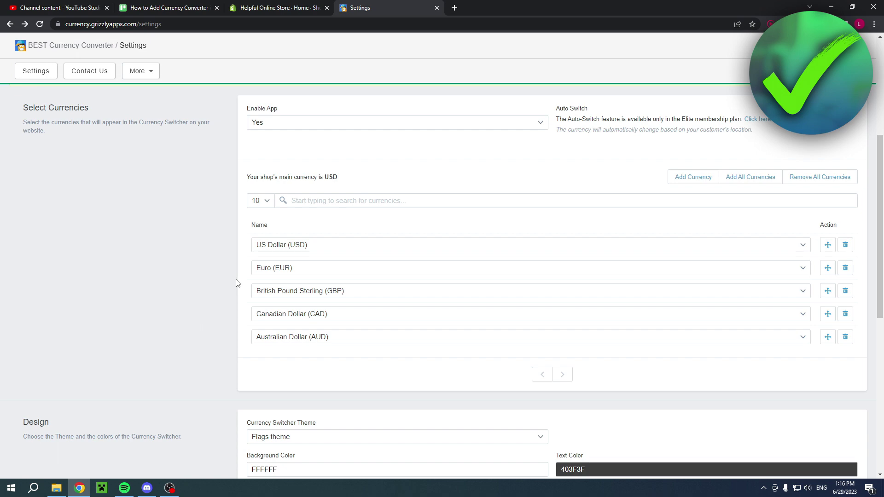
# Keep US Dollar first and review the USD, EUR, GBP, CAD, AUD list and Flags design.
pyautogui.click(798, 250)
pyautogui.scroll(-10, 479, 359)
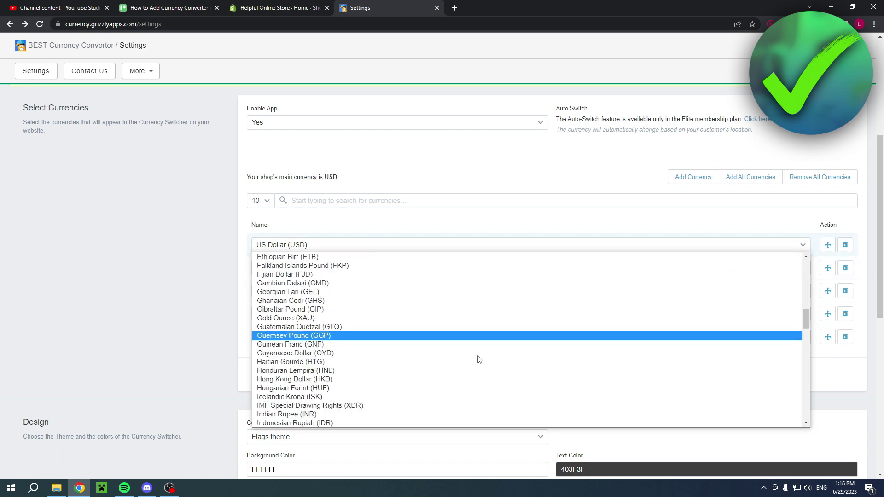
pyautogui.scroll(-15, 465, 361)
pyautogui.click(390, 228)
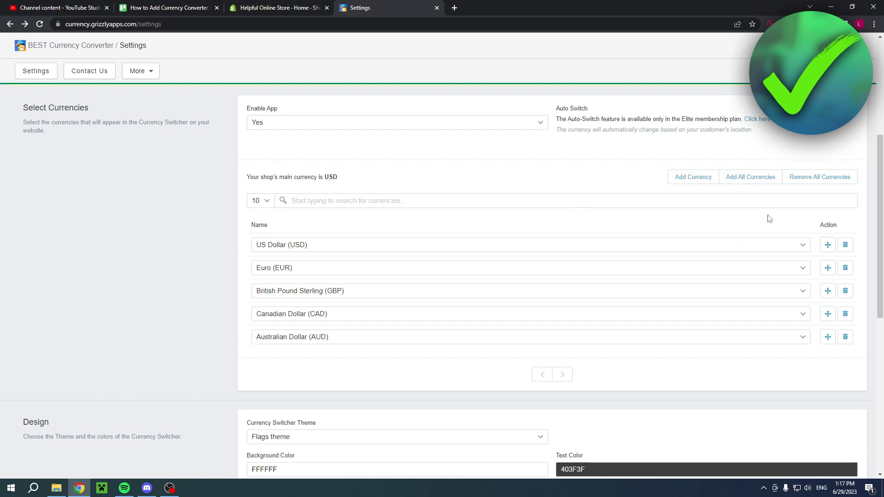
pyautogui.scroll(-3, 722, 311)
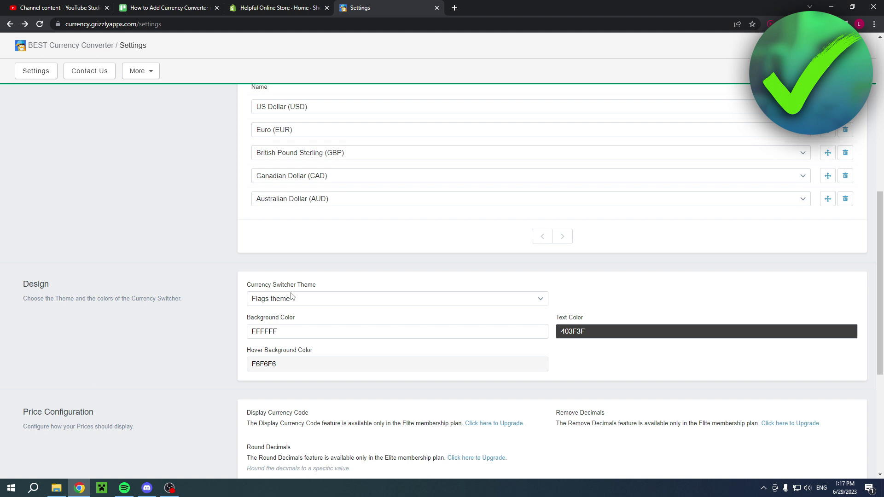
pyautogui.scroll(-3, 291, 296)
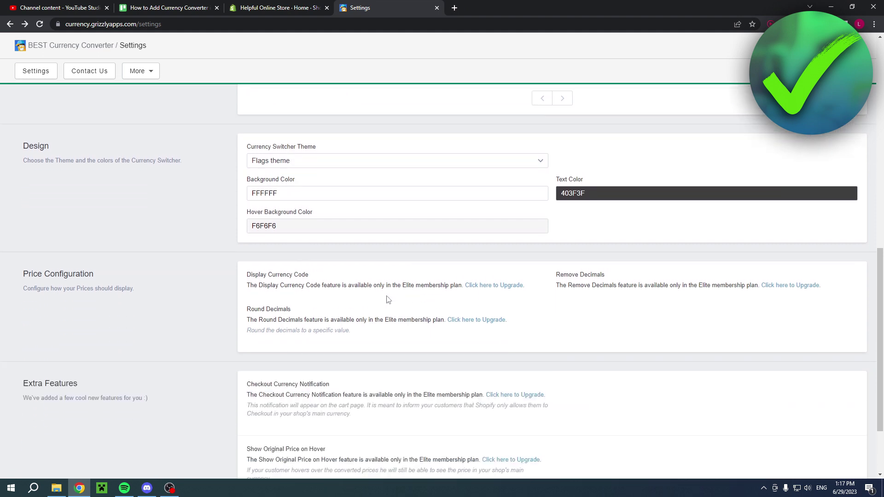
pyautogui.scroll(-2, 534, 298)
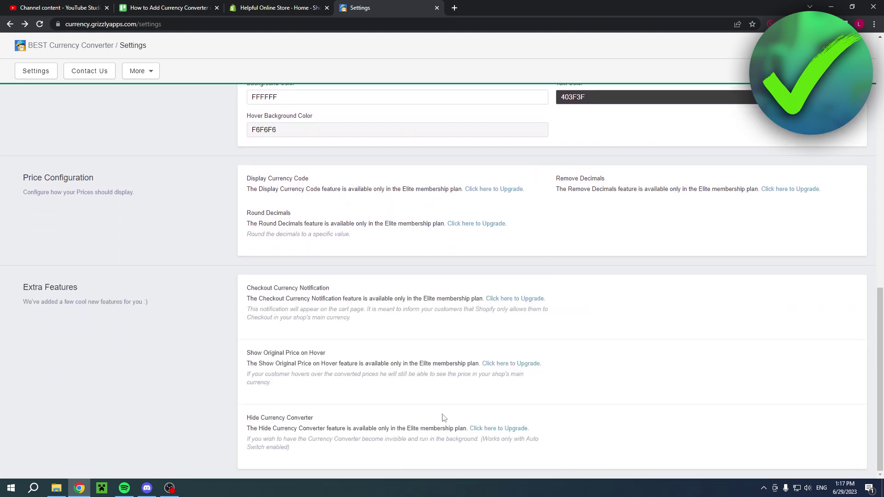
pyautogui.scroll(15, 740, 396)
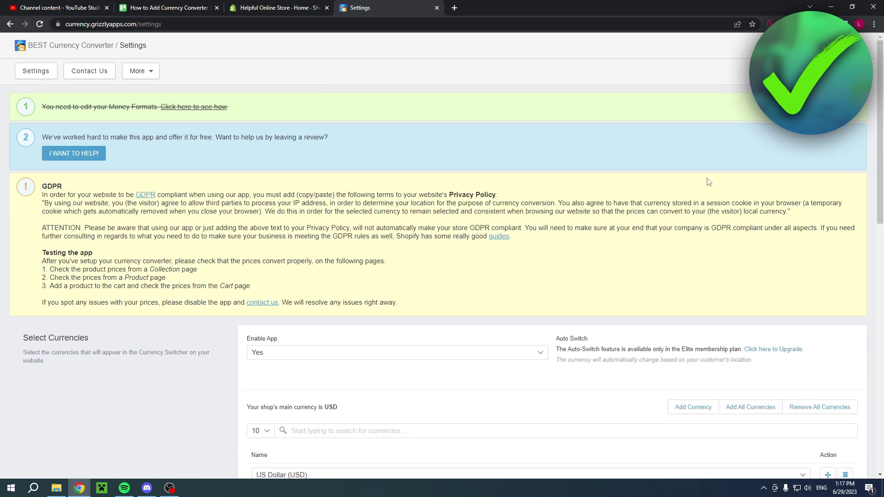
# Open the live Helpful Online Store storefront from the Online Store themes page.
pyautogui.click(295, 7)
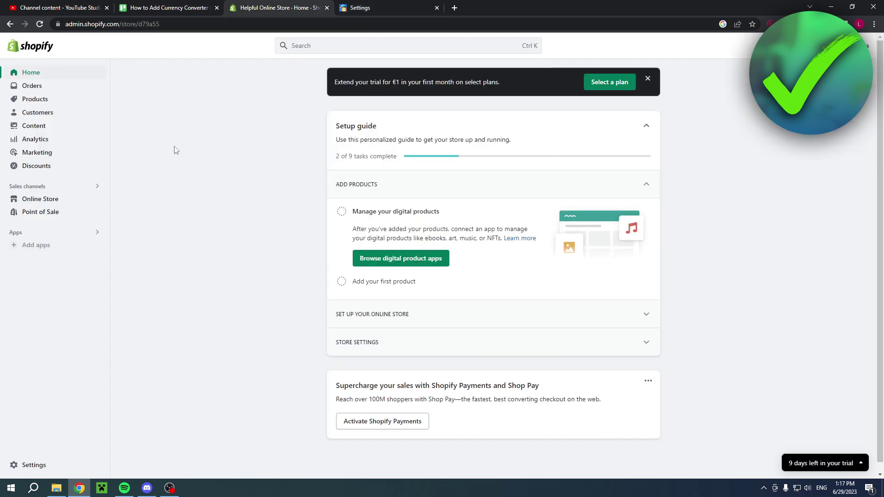
pyautogui.click(36, 199)
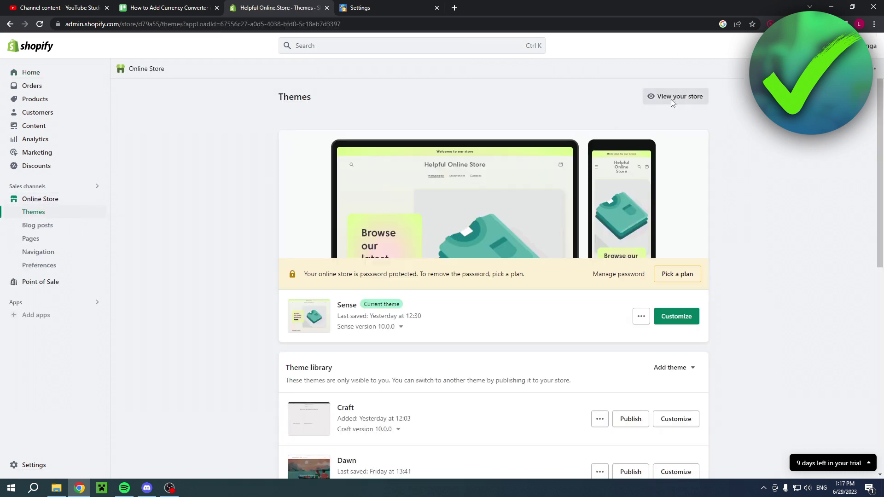
pyautogui.click(675, 97)
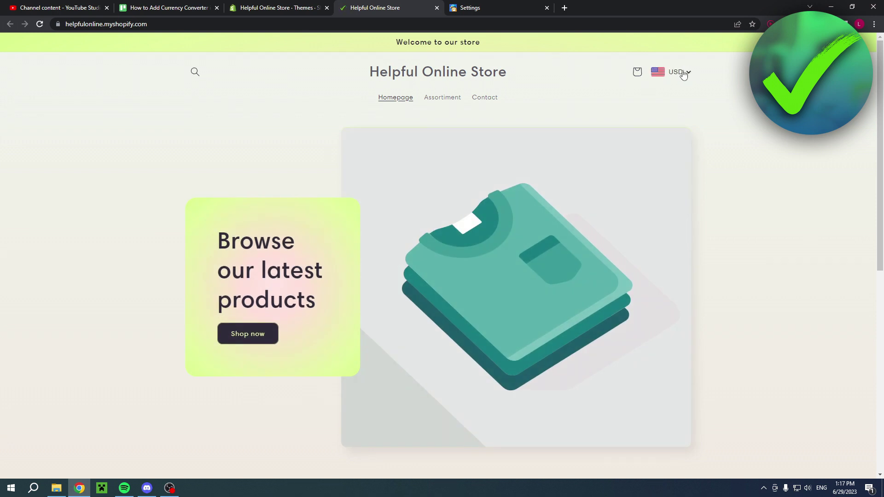
# Reload the storefront and switch the currency to Euro, checking the converted prices.
pyautogui.click(686, 77)
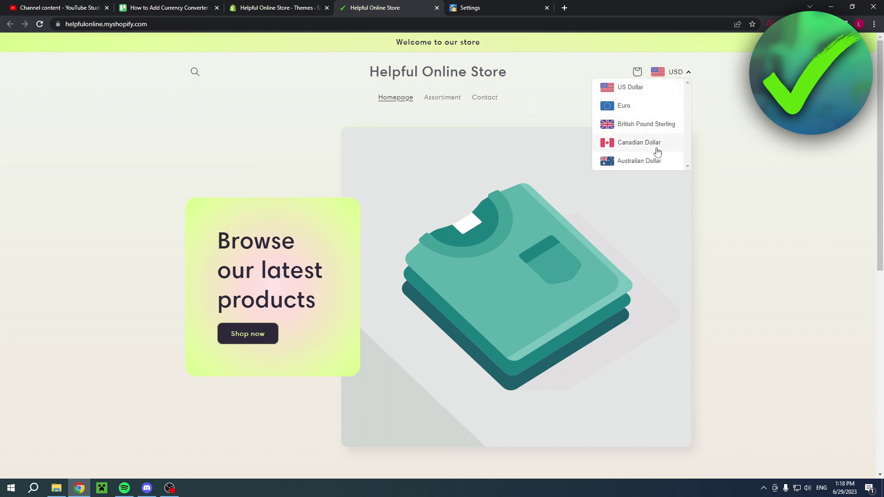
pyautogui.click(688, 203)
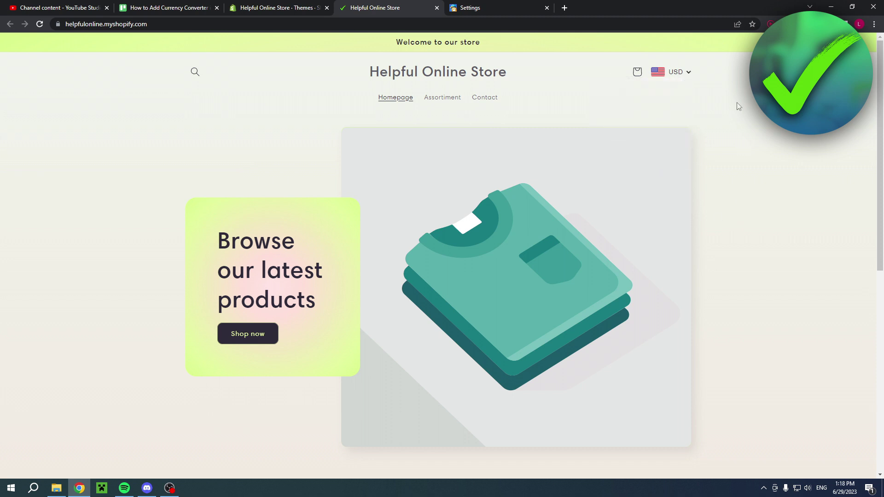
pyautogui.click(39, 23)
pyautogui.click(684, 73)
pyautogui.click(619, 103)
pyautogui.scroll(-1, 681, 81)
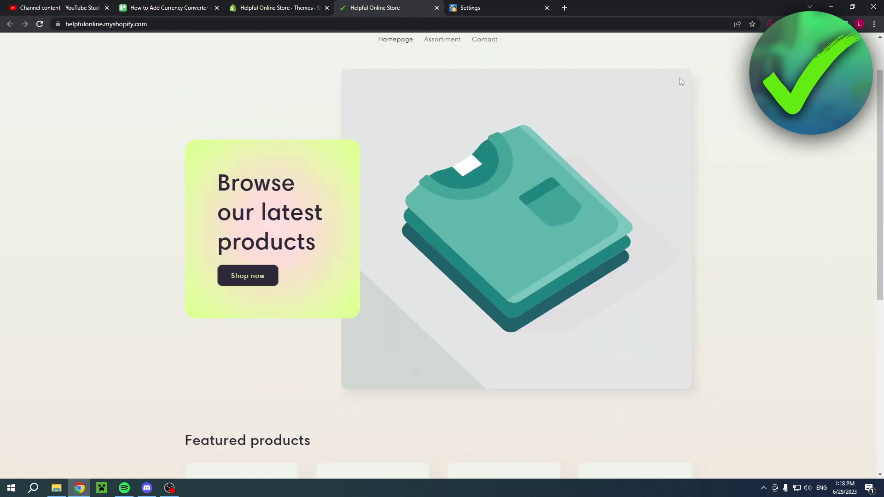
pyautogui.scroll(-6, 679, 78)
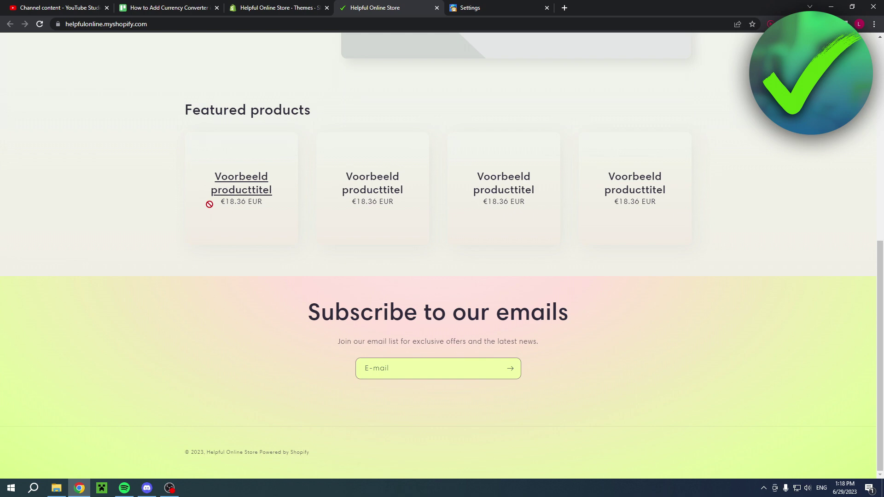
pyautogui.scroll(7, 682, 108)
# Switch the storefront currency to Canadian Dollars, then Australian Dollars, checking prices each time.
pyautogui.click(673, 73)
pyautogui.click(644, 144)
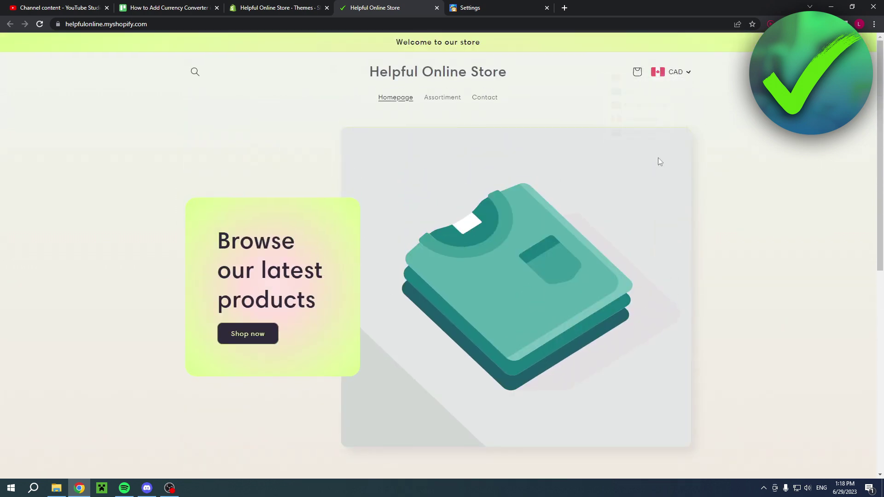
pyautogui.scroll(-7, 677, 115)
pyautogui.scroll(5, 689, 82)
pyautogui.scroll(3, 688, 83)
pyautogui.click(672, 72)
pyautogui.click(650, 162)
pyautogui.scroll(-5, 650, 168)
pyautogui.scroll(5, 677, 303)
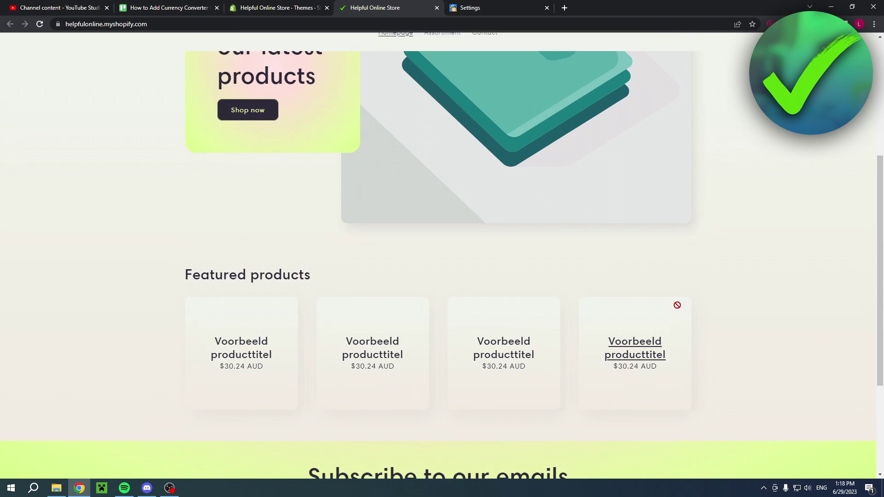
# Switch to British Pounds so featured products show £15.85 GBP.
pyautogui.click(675, 72)
pyautogui.click(681, 122)
pyautogui.scroll(-5, 683, 184)
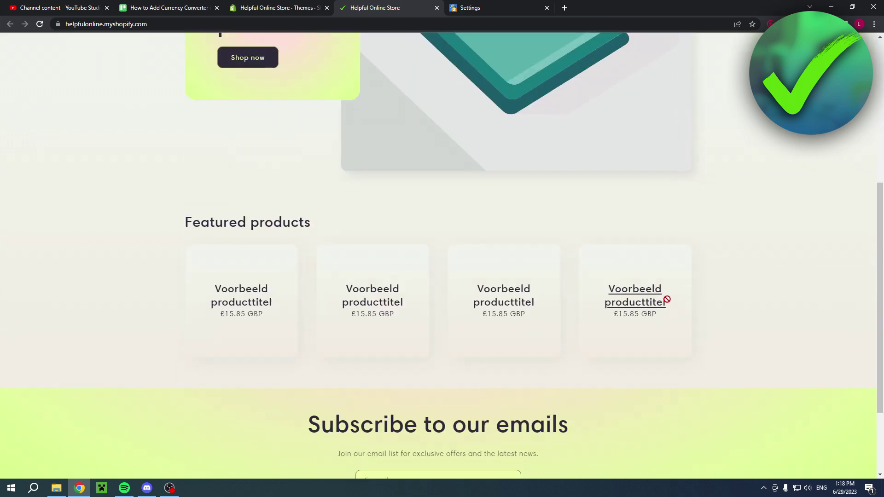
pyautogui.scroll(5, 664, 267)
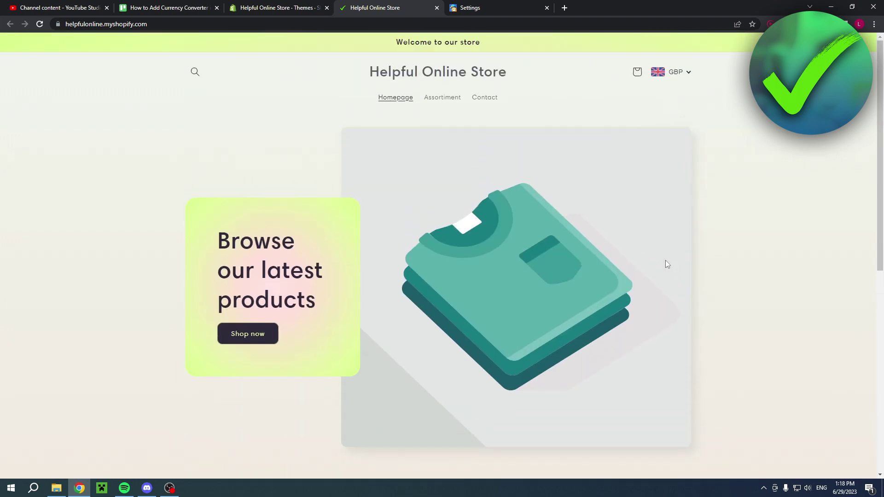